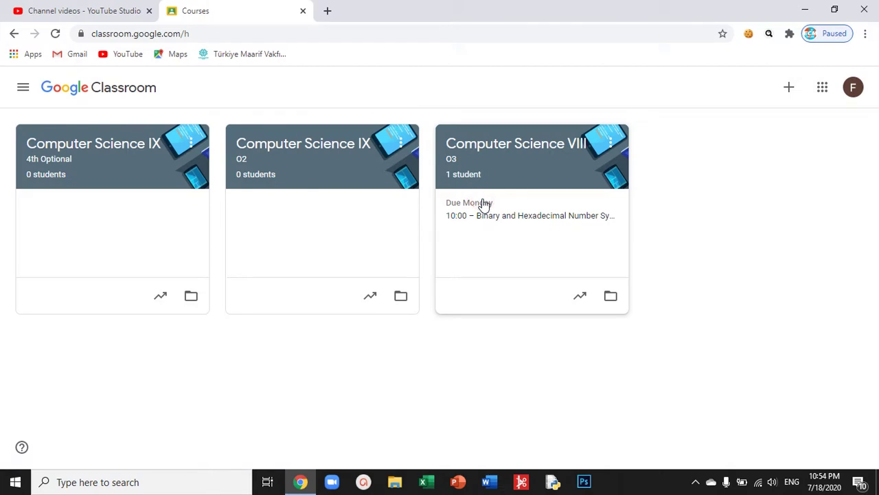
Step: Open the handed-in circuit.png submission for the Binary and Hexadecimal Number System assignment and go through the grading tour to its end
left_click(501, 218)
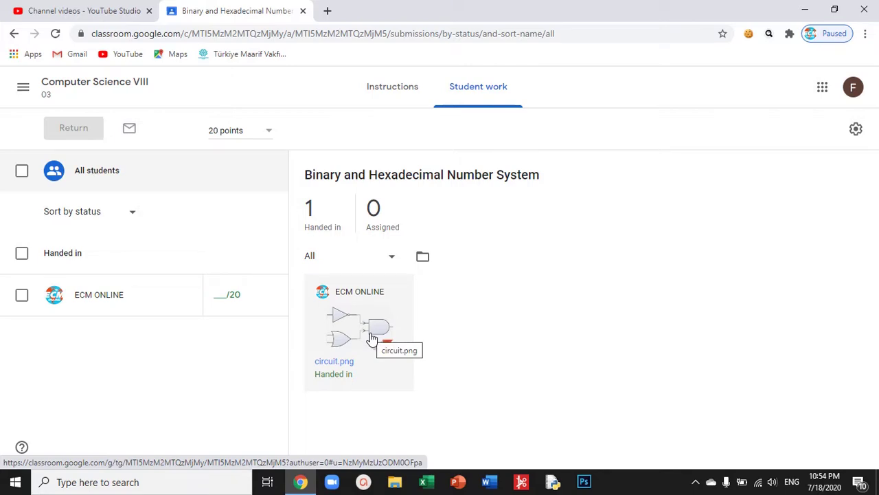
left_click(351, 316)
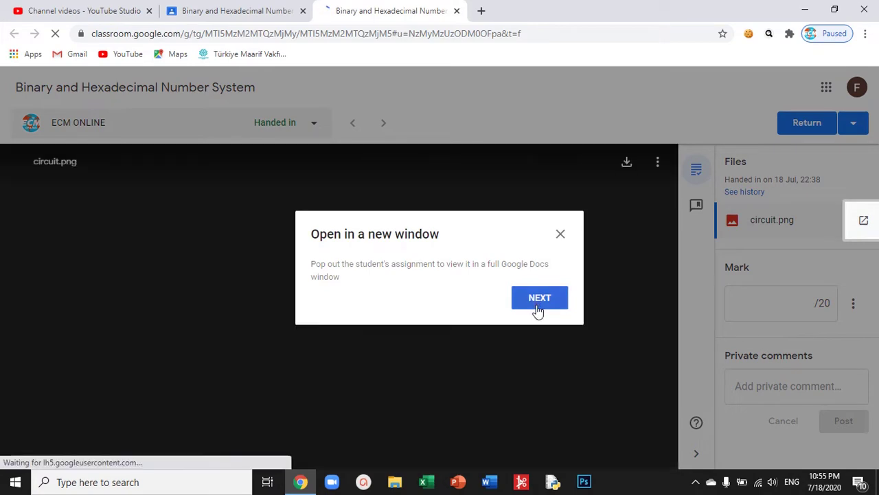
left_click(538, 310)
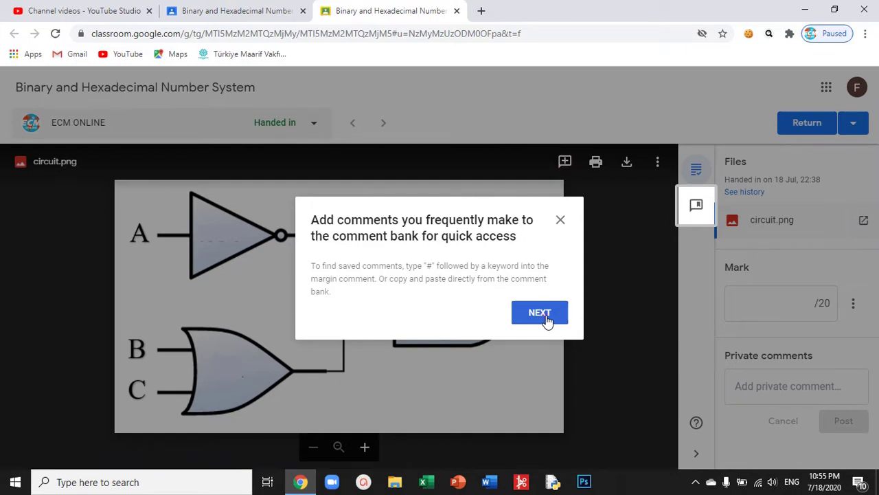
left_click(540, 313)
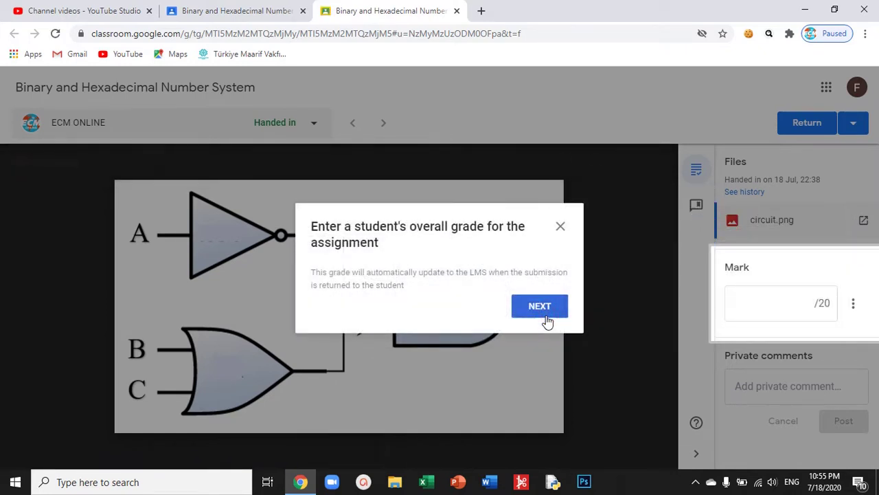
left_click(546, 316)
left_click(539, 306)
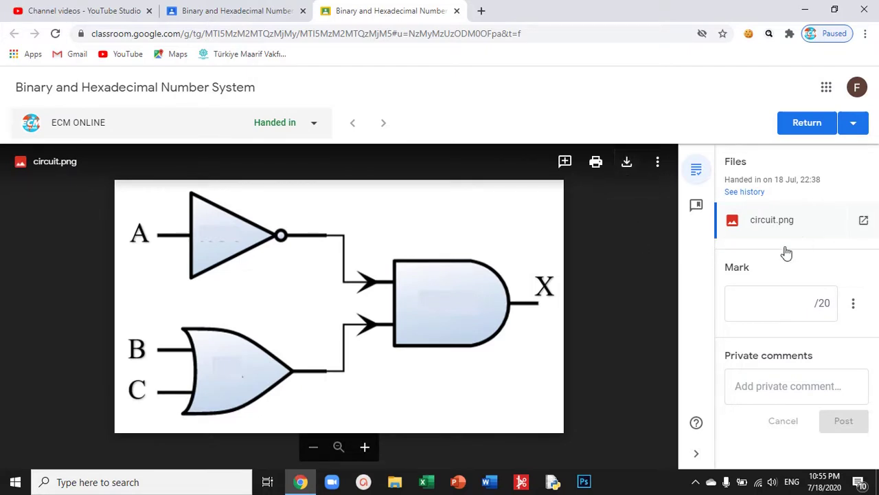
Step: Set the submission's mark to 19 out of 20 and start a private comment
left_click(765, 294)
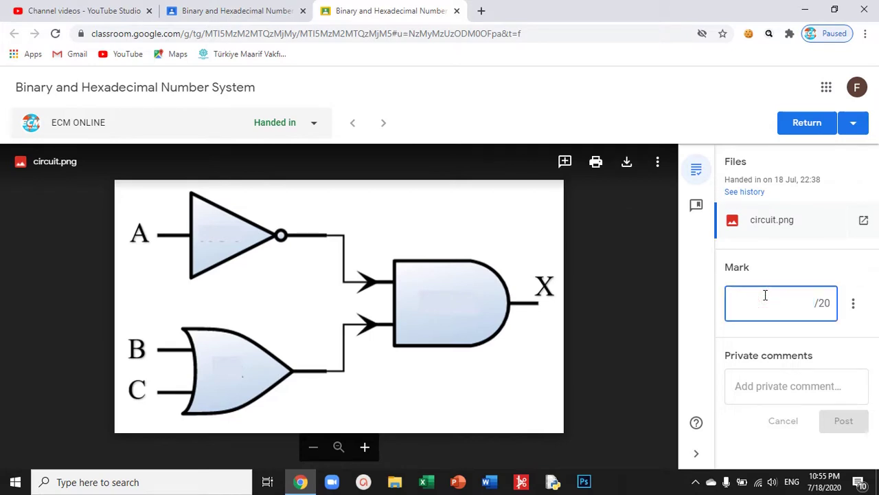
type("19")
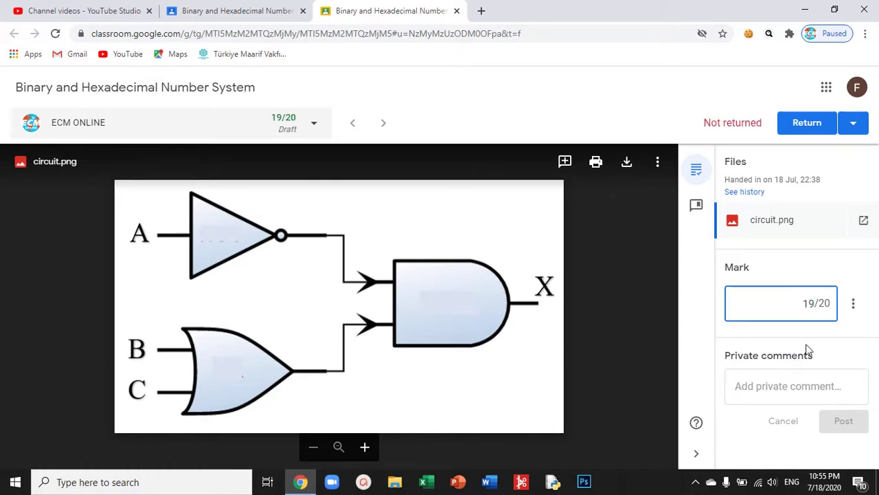
left_click(809, 382)
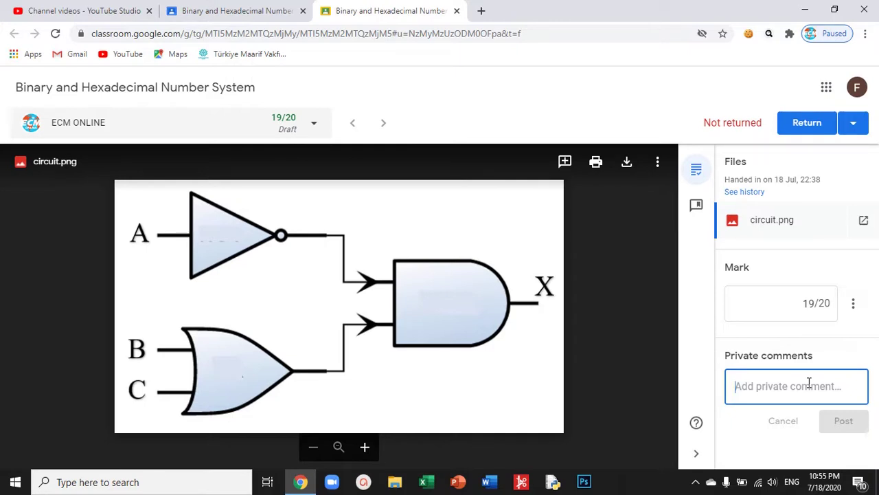
type("M")
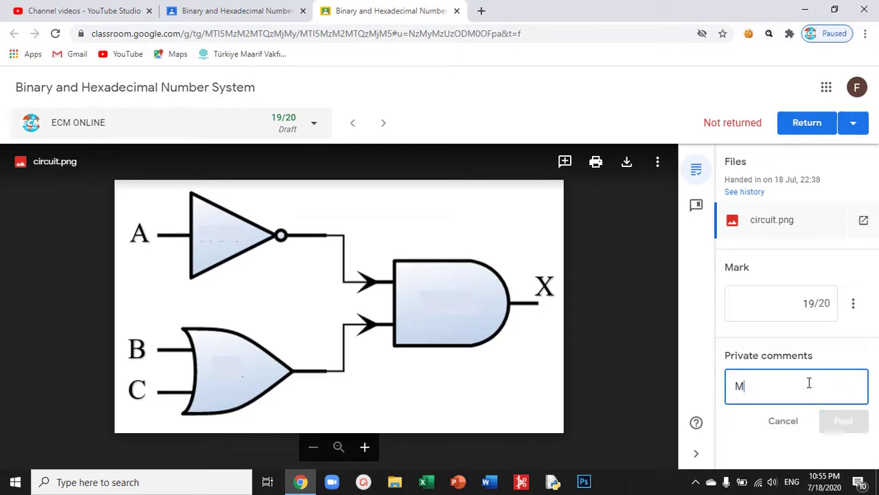
type("arvellous Attempt")
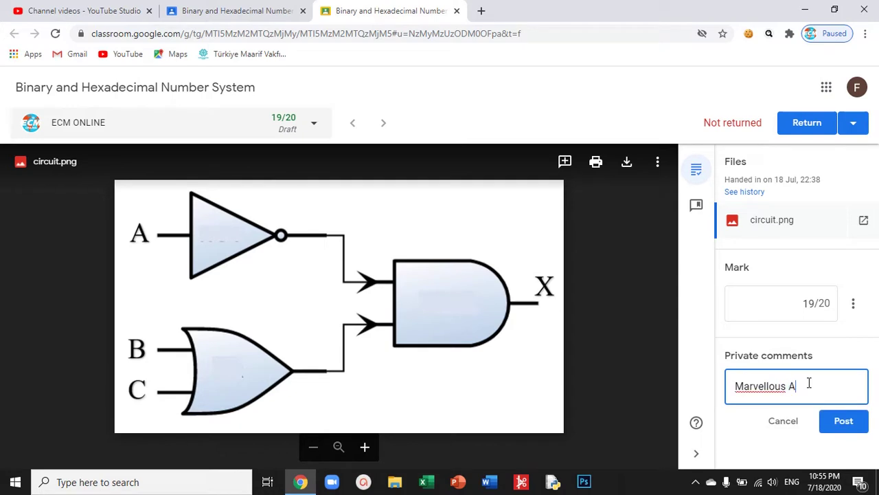
key("BackSpace")
key("BackSpace")
key("BackSpace")
key("BackSpace")
key("BackSpace")
key("BackSpace")
key("BackSpace")
key("BackSpace")
key("BackSpace")
key("BackSpace")
key("BackSpace")
key("BackSpace")
key("BackSpace")
key("BackSpace")
key("BackSpace")
key("BackSpace")
key("BackSpace")
key("BackSpace")
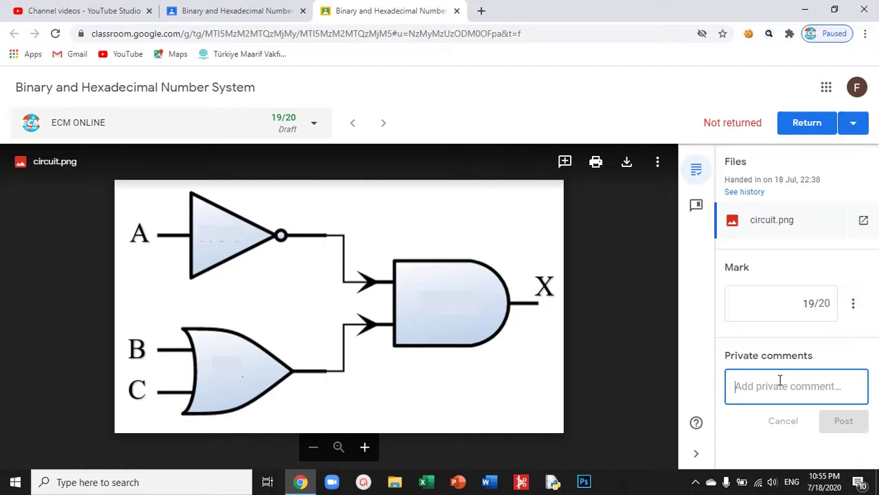
Step: Post the private comment "Marvellous Attempt! Keep it up!!!!!" on the submission
type("Marvel")
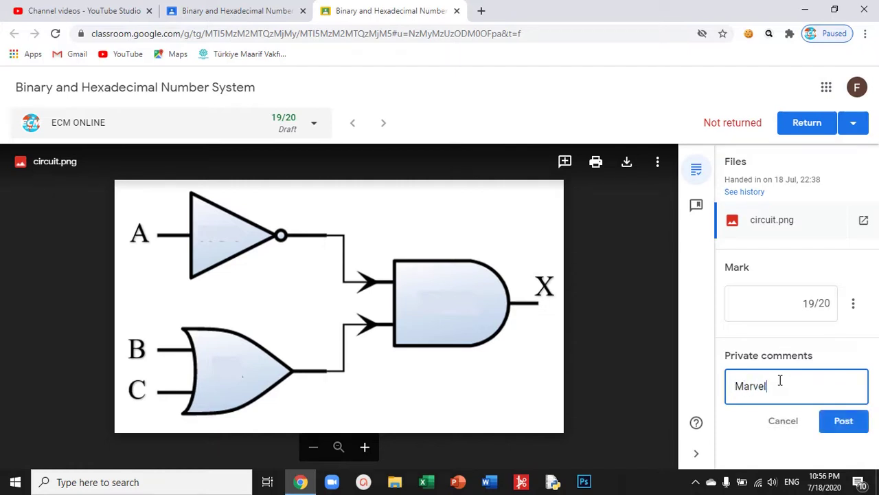
type("lous Attempt")
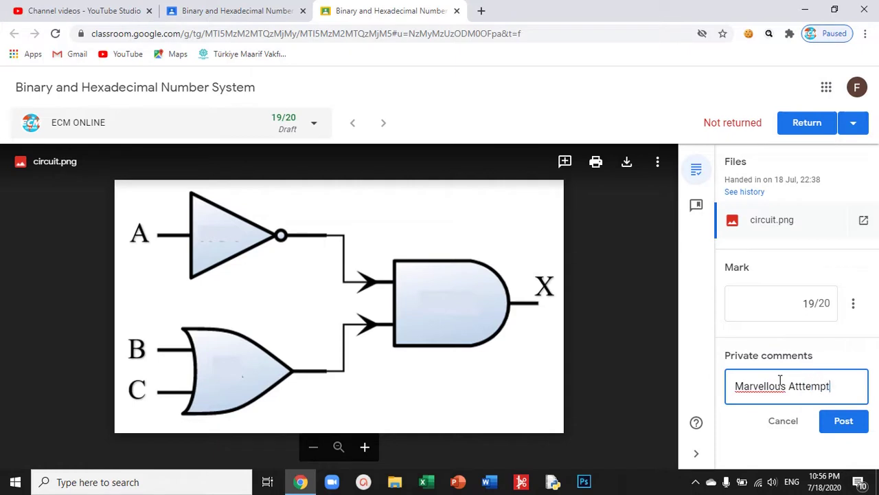
key("BackSpace")
key("BackSpace")
key("BackSpace")
key("BackSpace")
type("empt@")
key("BackSpace")
type("!!")
key("BackSpace")
type("Keep it up")
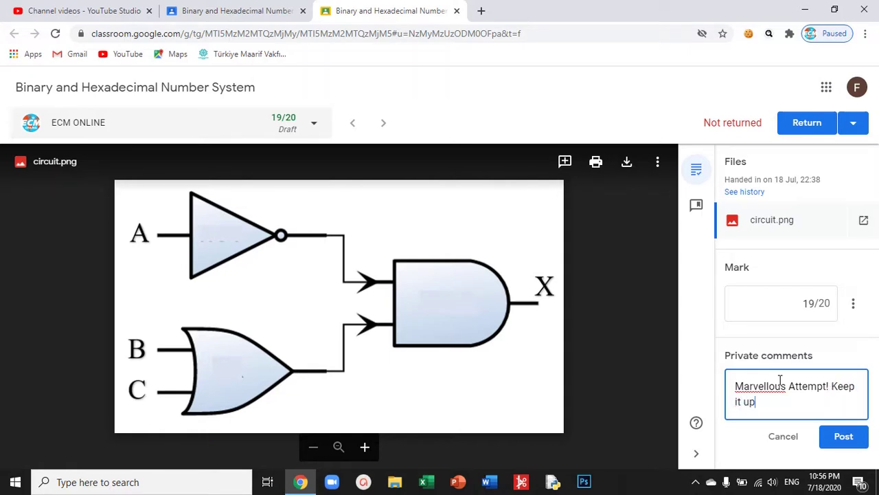
type("!!!!!")
left_click(855, 447)
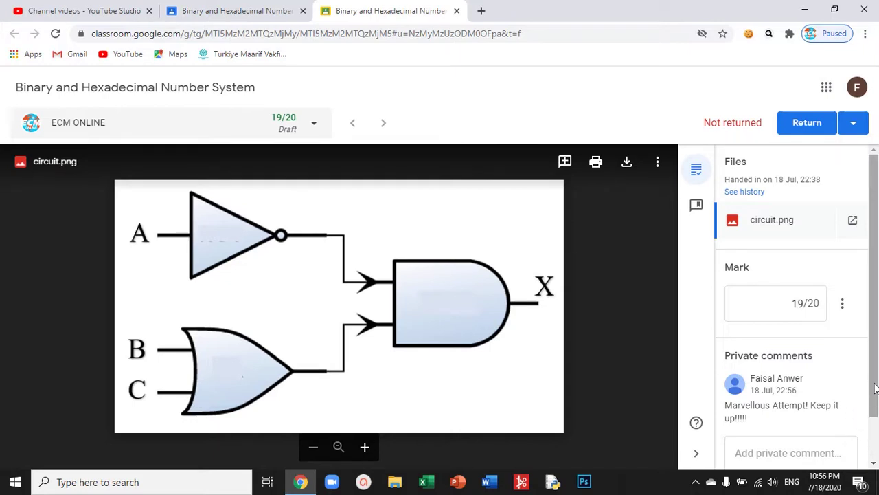
Step: Return the marked work to the student and confirm the return
scroll(875, 388, "down", 2)
scroll(876, 306, "up", 2)
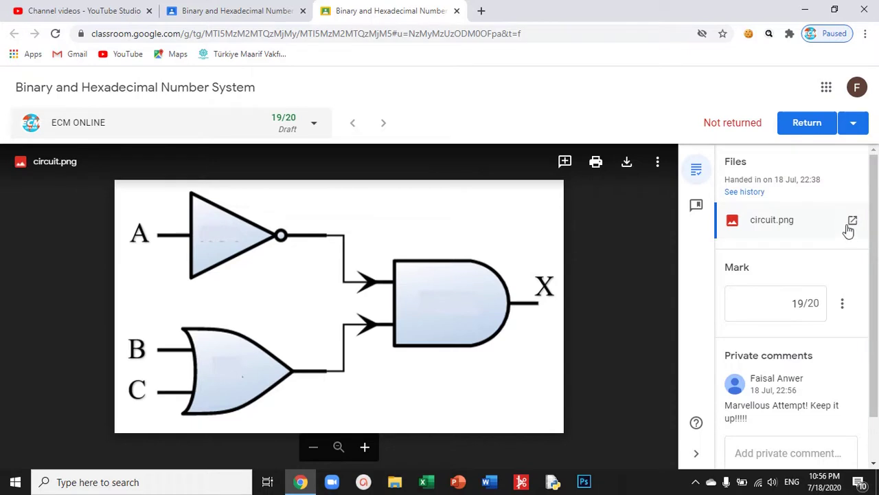
left_click(809, 123)
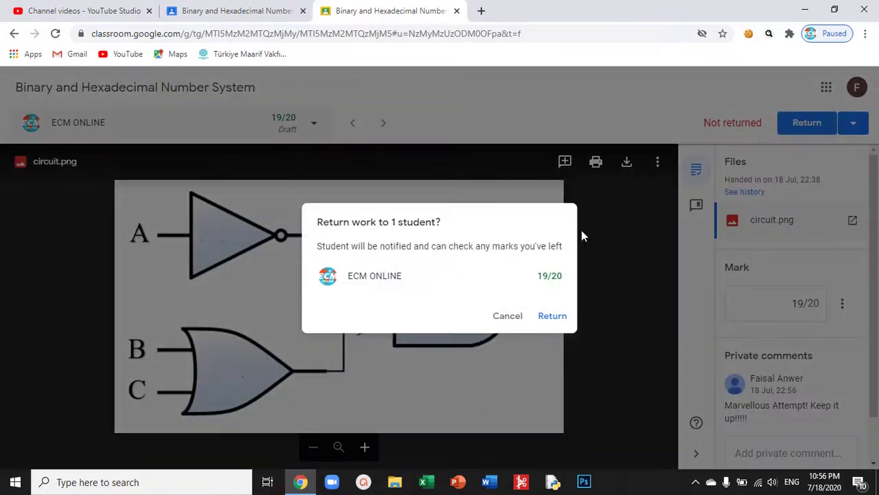
left_click(557, 320)
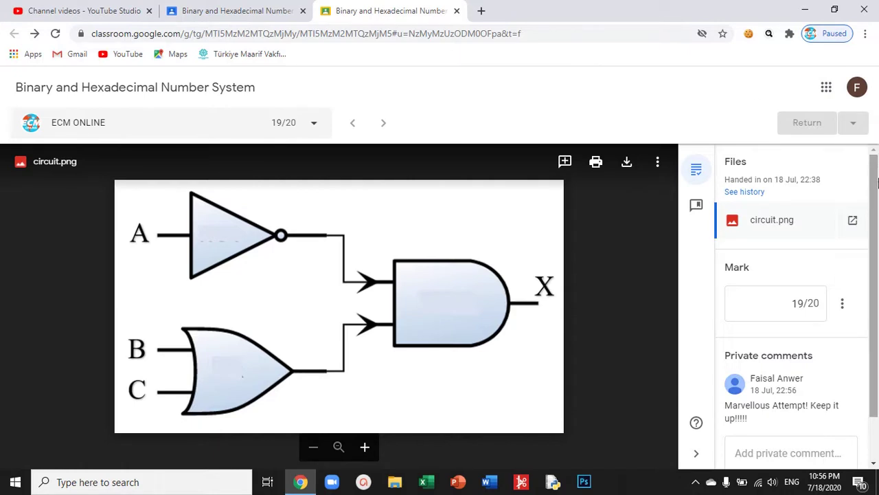
scroll(878, 180, "down", 1)
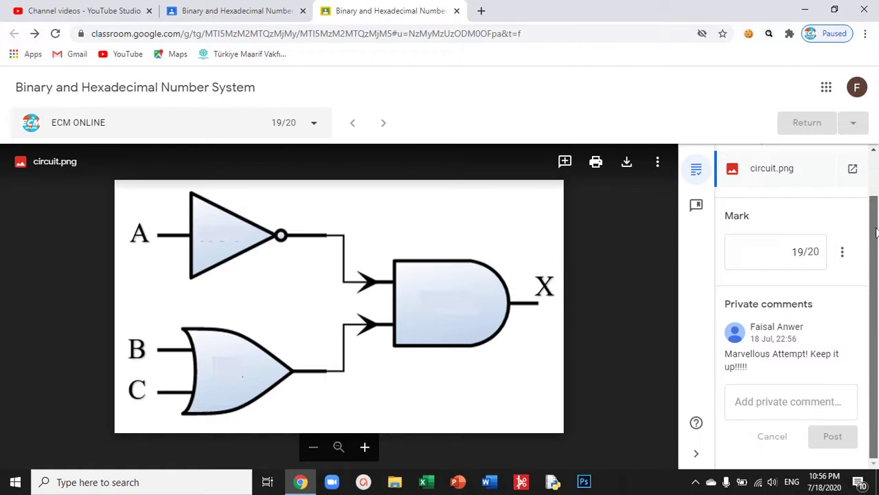
scroll(875, 215, "up", 1)
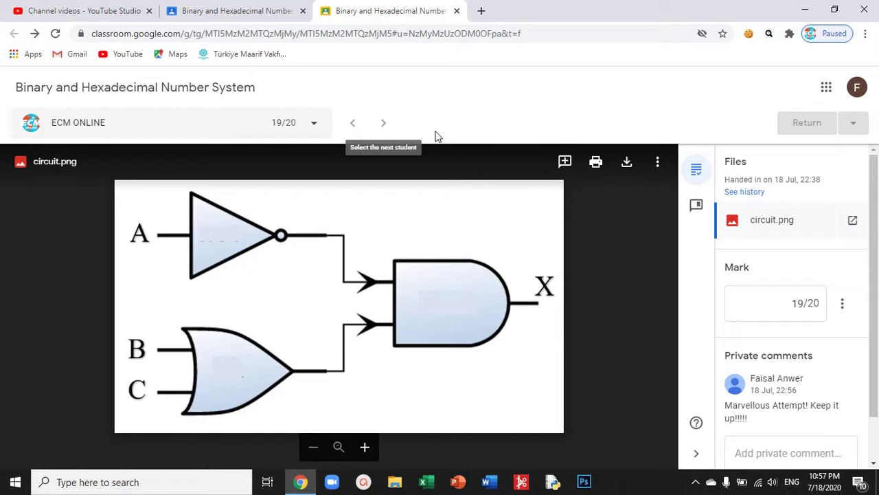
left_click_drag(872, 220, 877, 281)
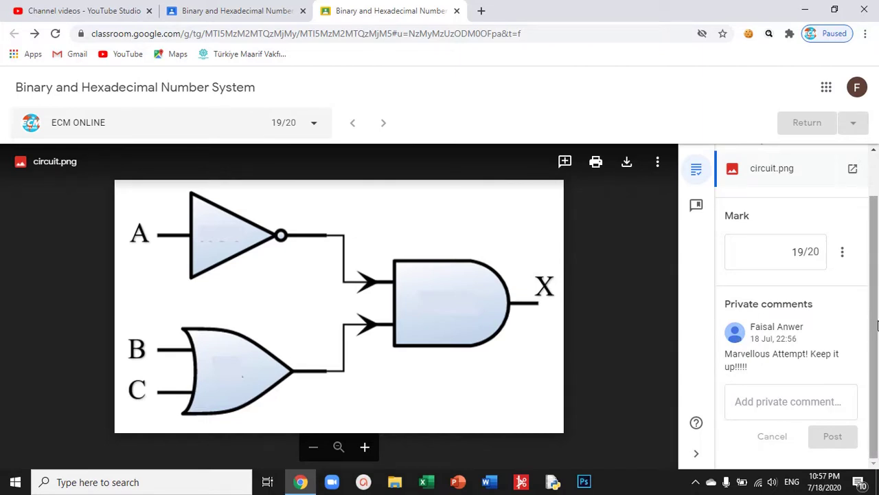
left_click_drag(877, 325, 869, 209)
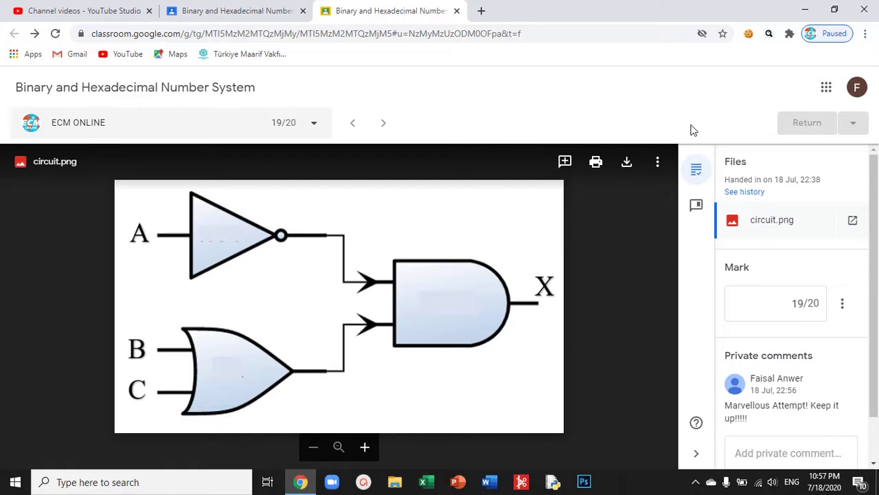
Step: Minimize the browser window to show the desktop
left_click(805, 9)
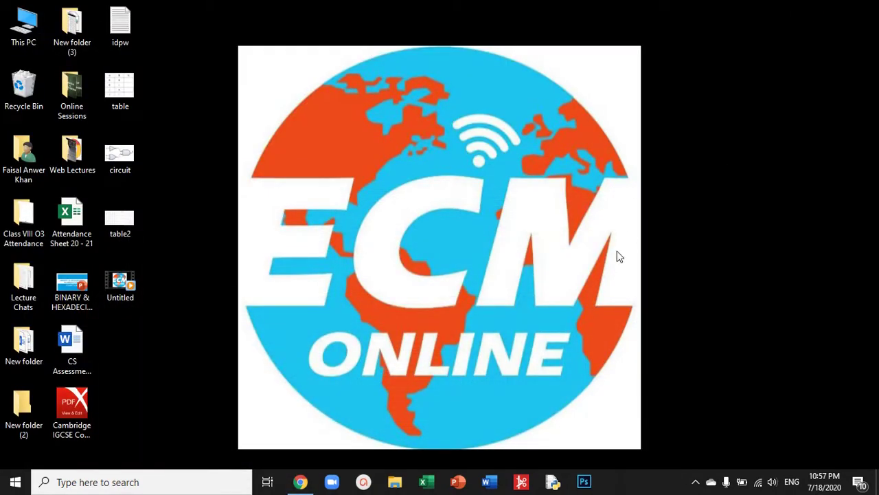